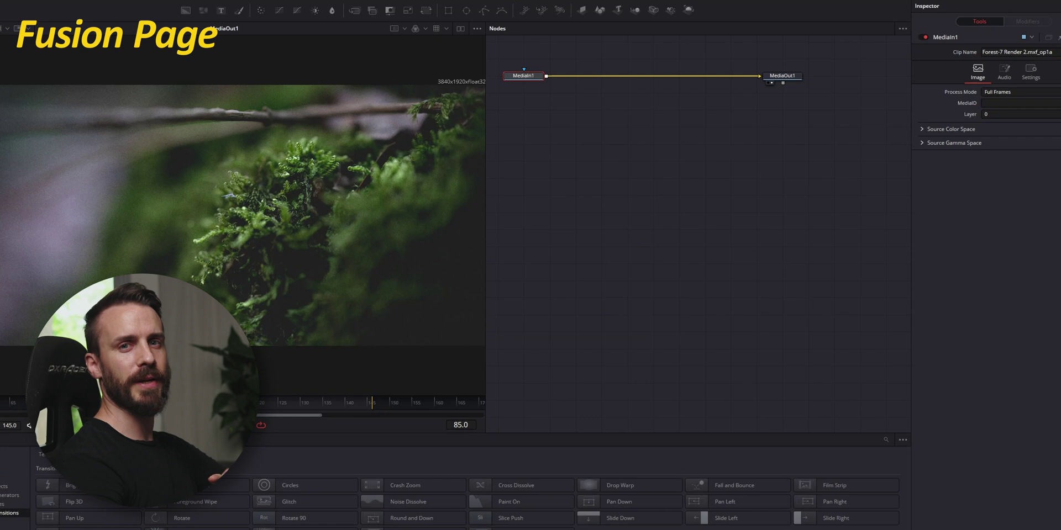
- Install the CB Dope Swipe .drfx bundle by dropping it into the Fusion Nodes panel and confirming
{"action": "left_click_drag", "start_coordinate": [1060, 286], "coordinate": [669, 206]}
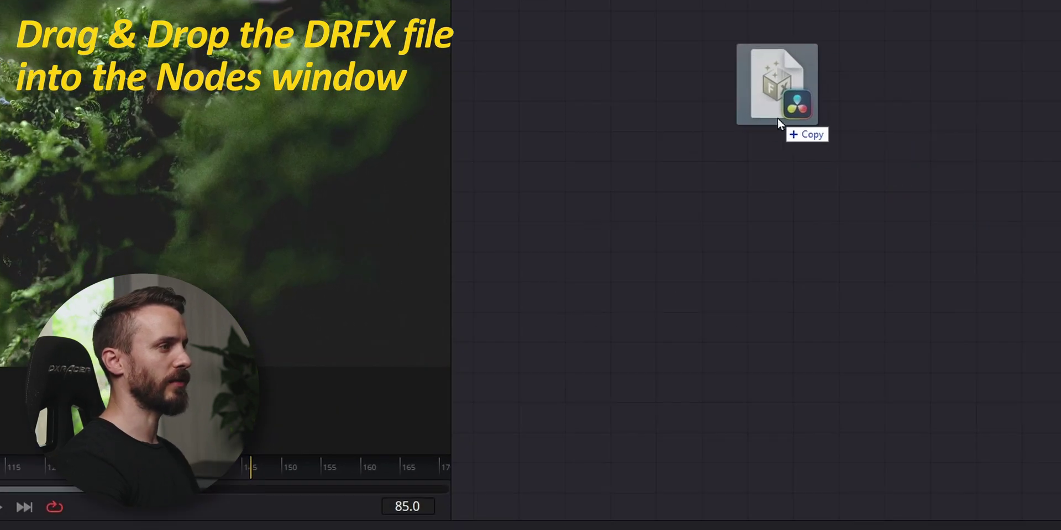
{"action": "left_click_drag", "start_coordinate": [777, 119], "coordinate": [777, 117]}
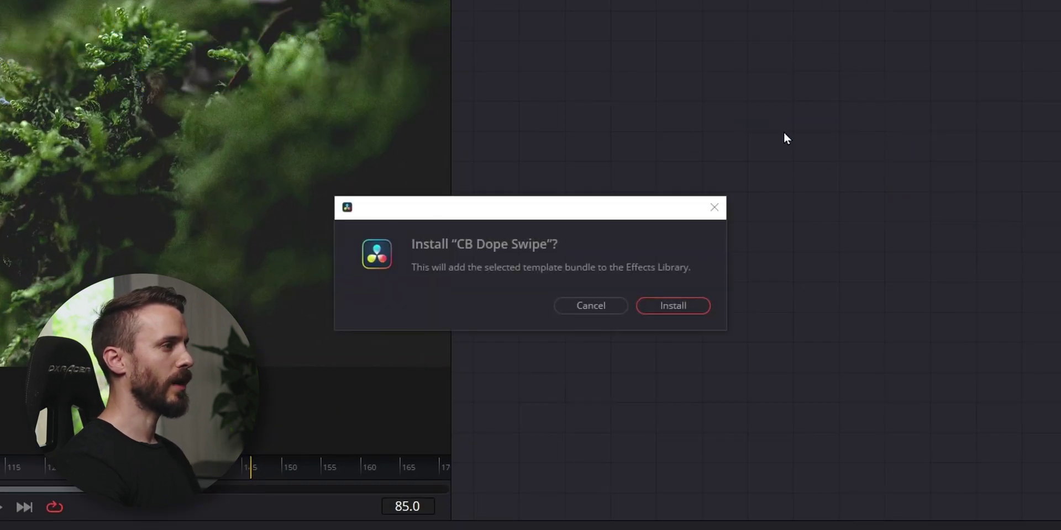
{"action": "left_click", "coordinate": [678, 305]}
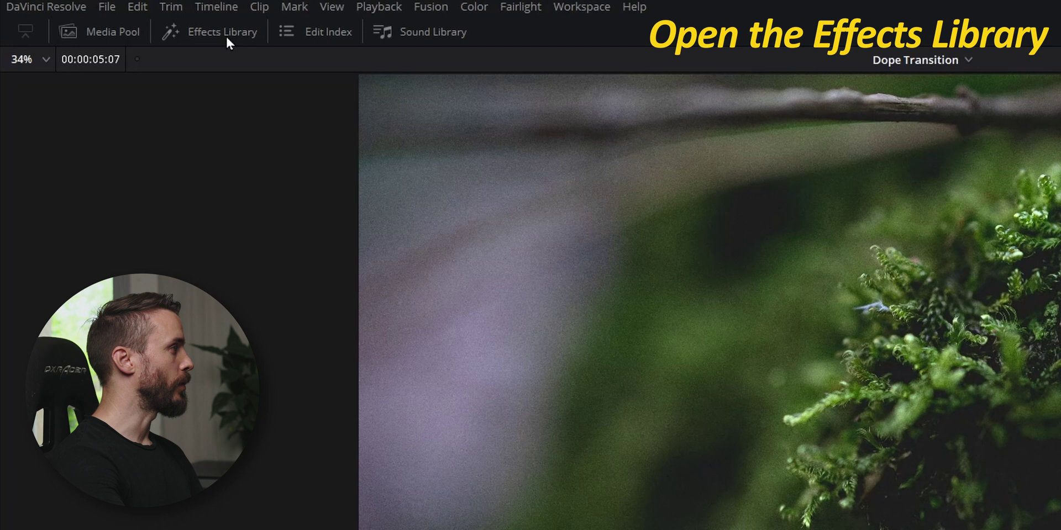
- Add CB Dope Swipe from Fusion Transitions on the forest cut, extended to start 19 frames earlier
{"action": "left_click", "coordinate": [232, 33]}
{"action": "scroll", "coordinate": [182, 78], "scroll_direction": "down", "scroll_amount": 10}
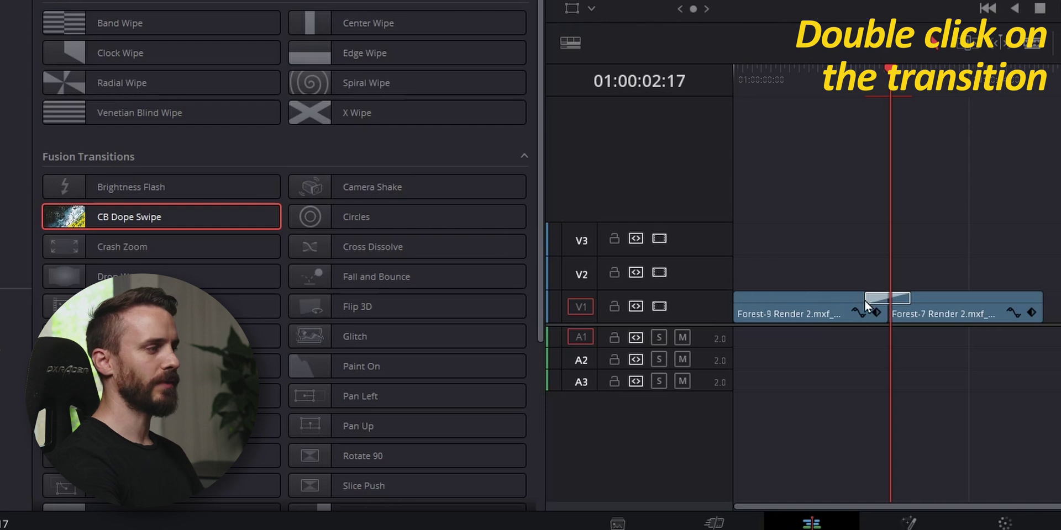
{"action": "left_click_drag", "start_coordinate": [865, 300], "coordinate": [806, 296]}
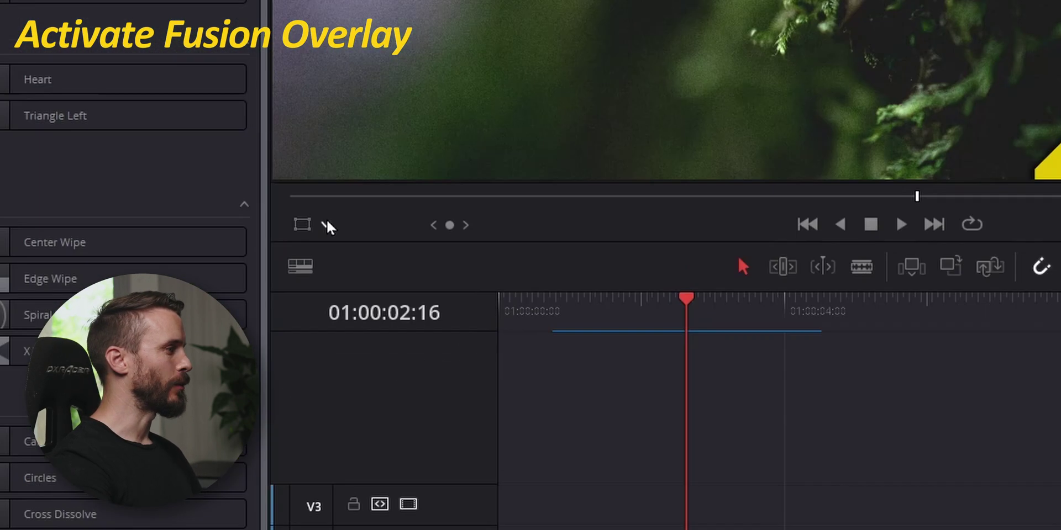
- Enable Fusion Overlay and reposition the THIS TRANSITION and IS FREAKIN' DOPE! text in the viewer
{"action": "left_click", "coordinate": [326, 225]}
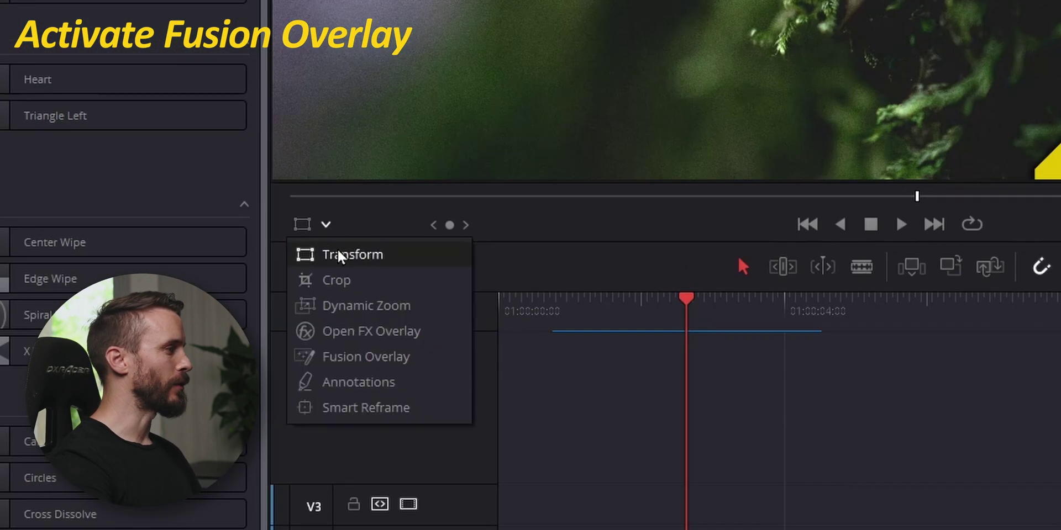
{"action": "left_click", "coordinate": [343, 358]}
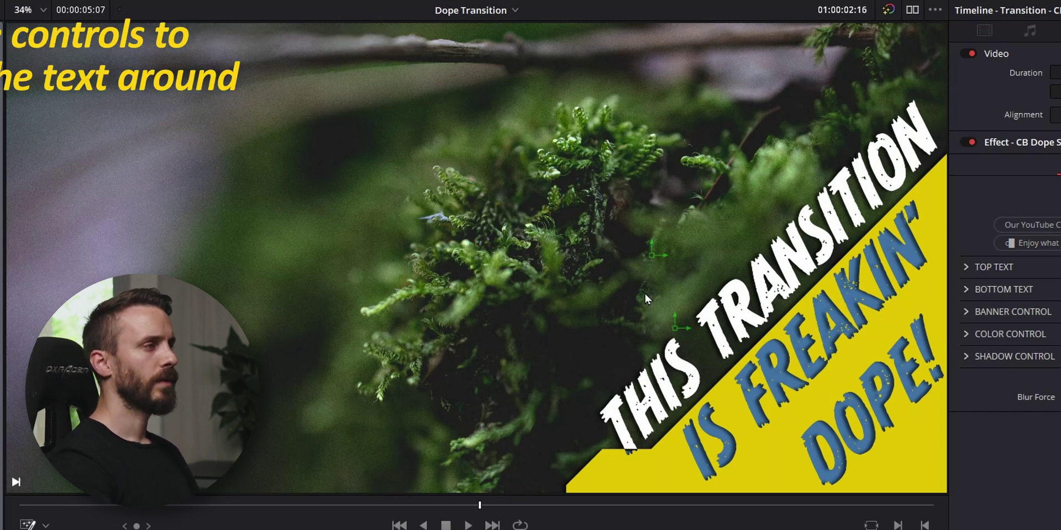
{"action": "mouse_move", "coordinate": [652, 256]}
{"action": "left_mouse_down"}
{"action": "mouse_move", "coordinate": [662, 260]}
{"action": "mouse_move", "coordinate": [667, 247]}
{"action": "mouse_move", "coordinate": [656, 249]}
{"action": "left_mouse_up"}
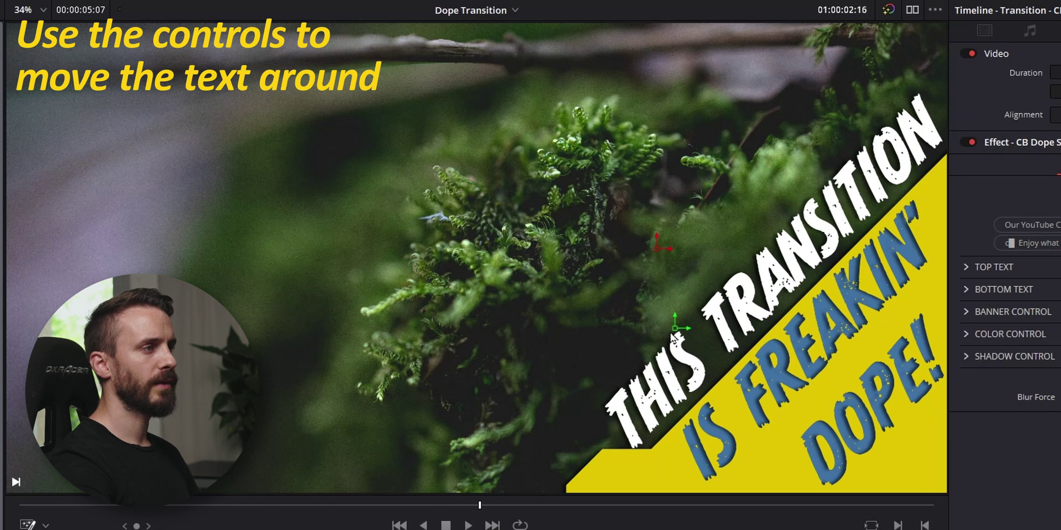
{"action": "left_click_drag", "start_coordinate": [680, 335], "coordinate": [678, 333]}
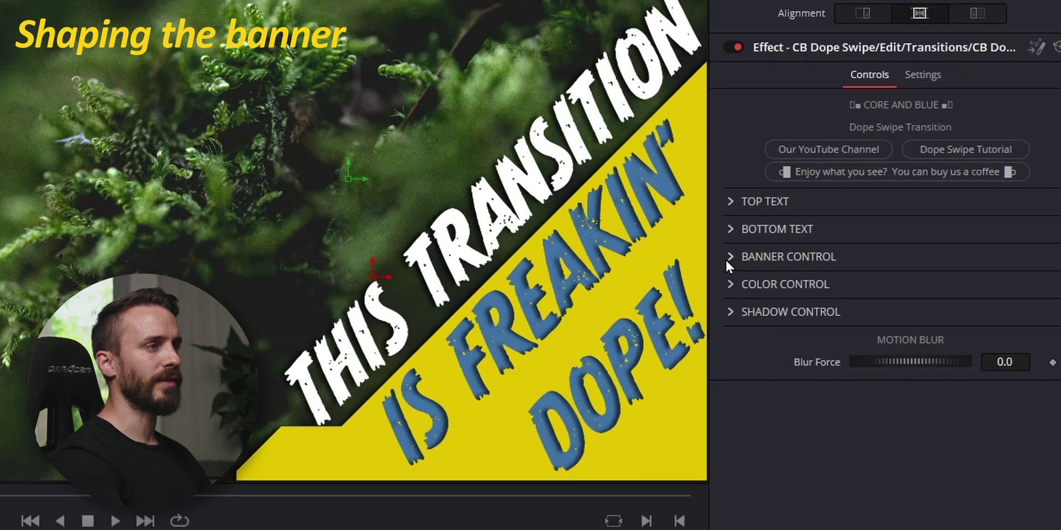
- In Banner Control, set border thickness to 0.0424 and reset border width and height to defaults
{"action": "left_click", "coordinate": [728, 258]}
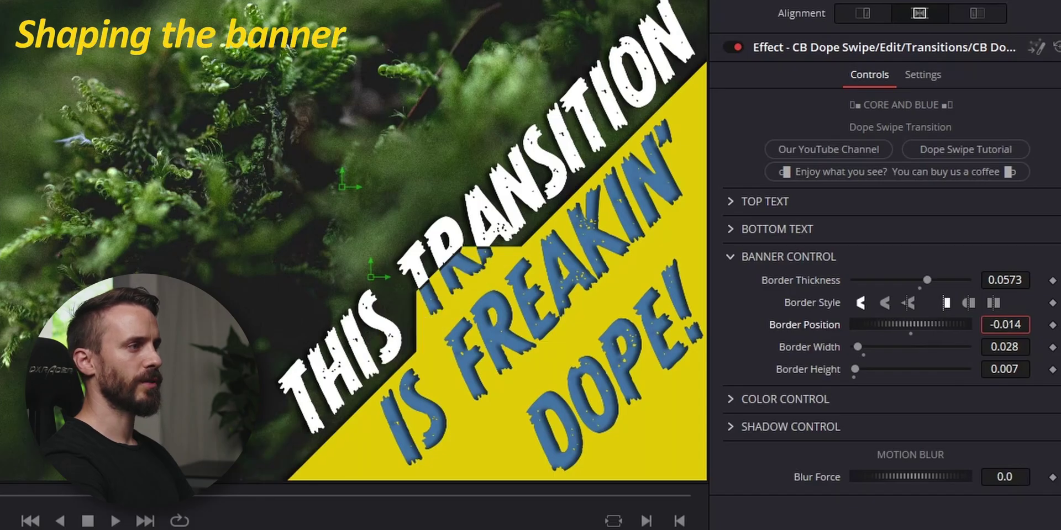
{"action": "left_click_drag", "start_coordinate": [997, 347], "coordinate": [1039, 367]}
{"action": "mouse_move", "coordinate": [1014, 281]}
{"action": "left_mouse_down"}
{"action": "mouse_move", "coordinate": [999, 281]}
{"action": "mouse_move", "coordinate": [1013, 280]}
{"action": "left_mouse_up"}
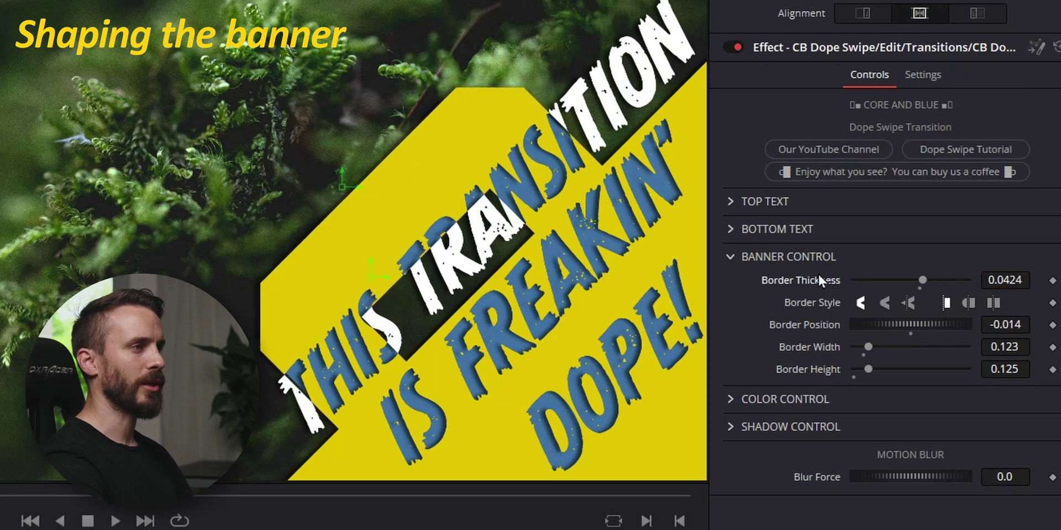
{"action": "double_click", "coordinate": [814, 349]}
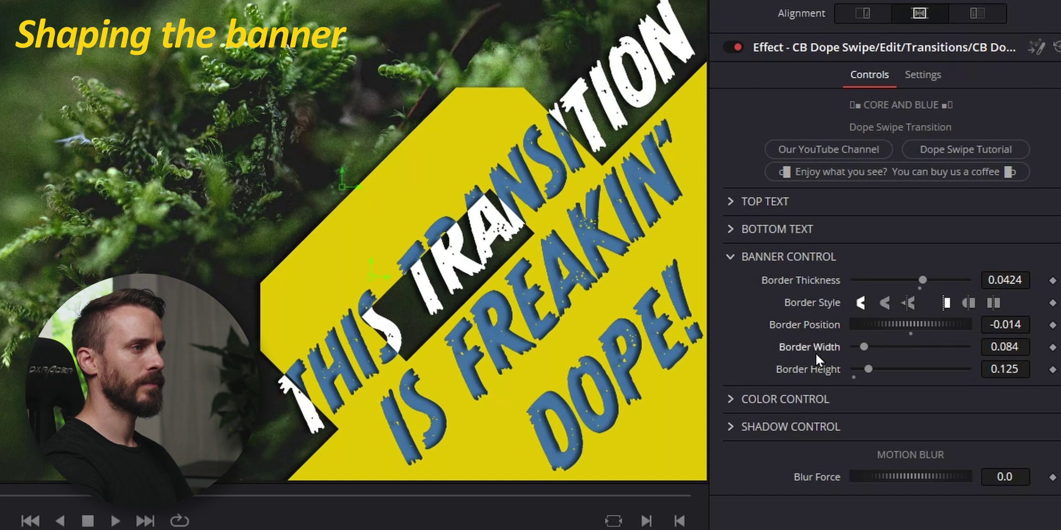
{"action": "double_click", "coordinate": [818, 367]}
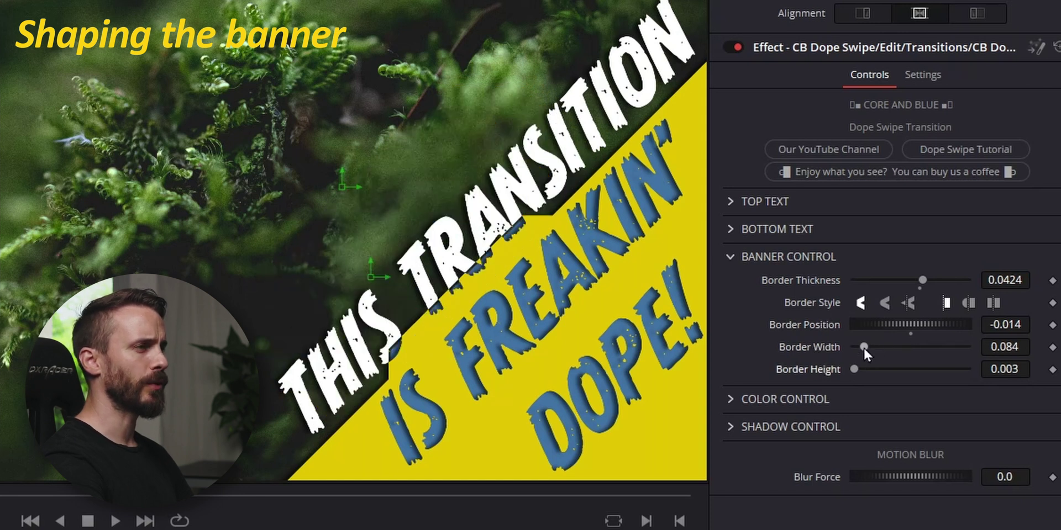
- Shift border position, raise its height, choose the rounded style, and widen the border to 0.151
{"action": "mouse_move", "coordinate": [1011, 325]}
{"action": "left_mouse_down"}
{"action": "mouse_move", "coordinate": [1021, 325]}
{"action": "mouse_move", "coordinate": [1006, 348]}
{"action": "mouse_move", "coordinate": [1010, 325]}
{"action": "mouse_move", "coordinate": [993, 325]}
{"action": "left_mouse_up"}
{"action": "left_click_drag", "start_coordinate": [1005, 369], "coordinate": [1020, 369]}
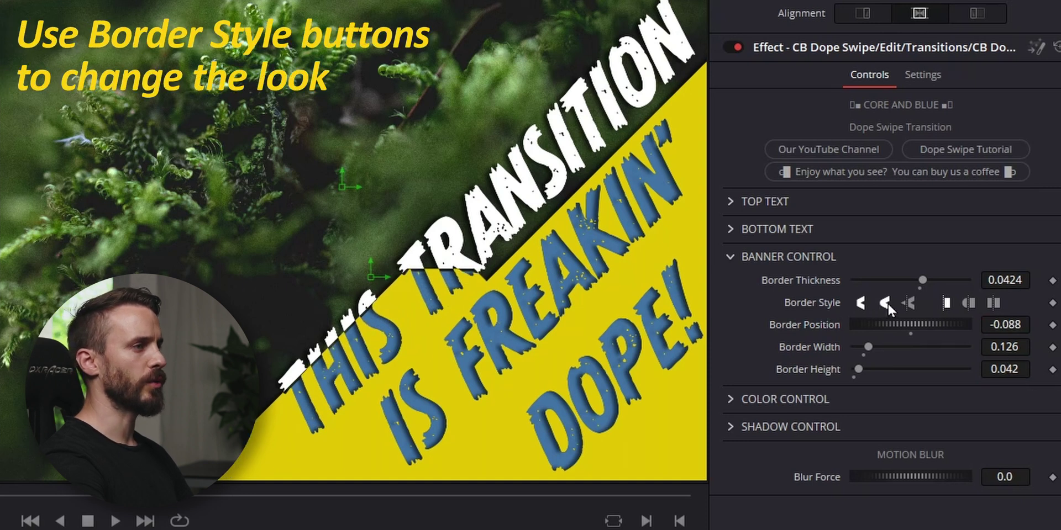
{"action": "left_click", "coordinate": [903, 306]}
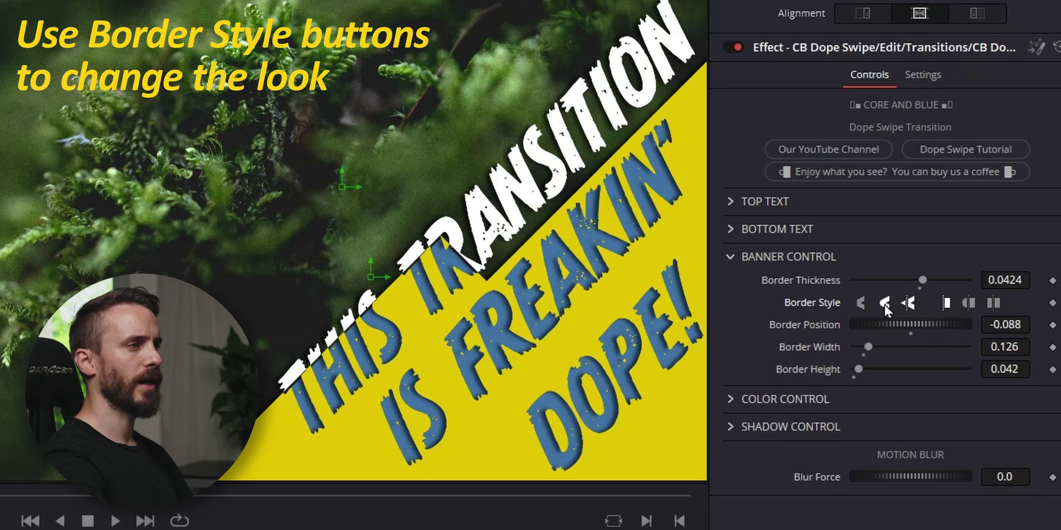
{"action": "left_click", "coordinate": [884, 304]}
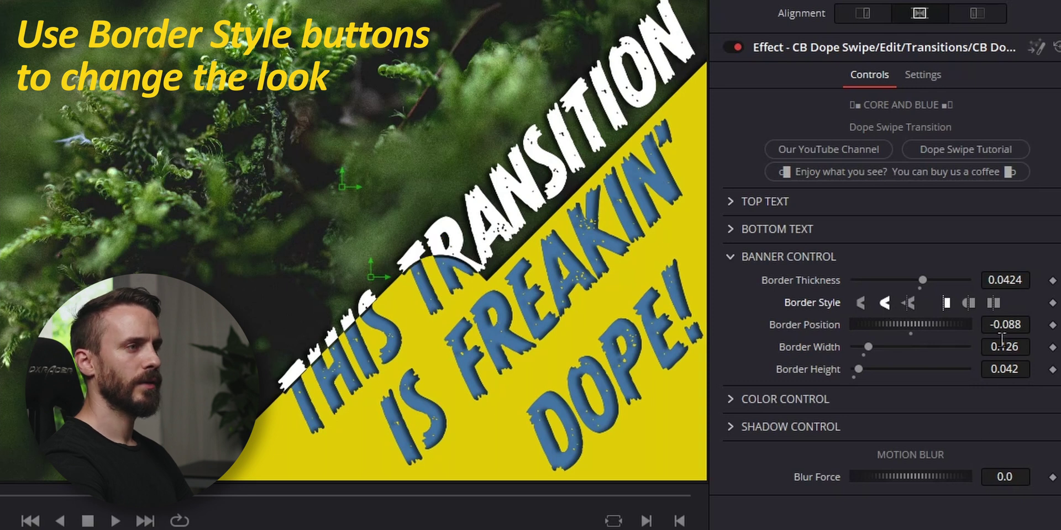
{"action": "left_click_drag", "start_coordinate": [1003, 346], "coordinate": [1025, 367]}
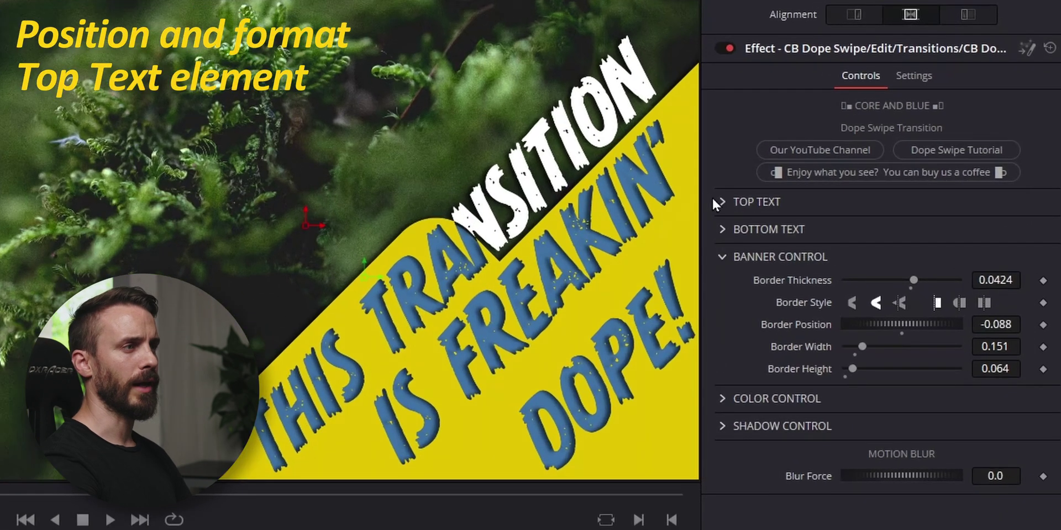
- Change the top text to MACRO in BC Alphapipe SemiBold, moved down-left and slightly enlarged
{"action": "left_click", "coordinate": [721, 202]}
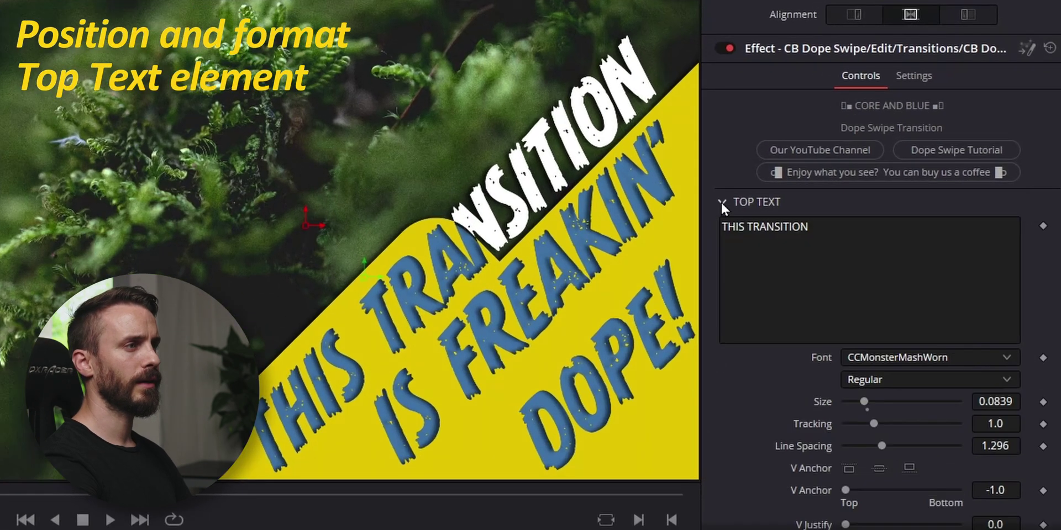
{"action": "scroll", "coordinate": [845, 222], "scroll_direction": "down", "scroll_amount": 4}
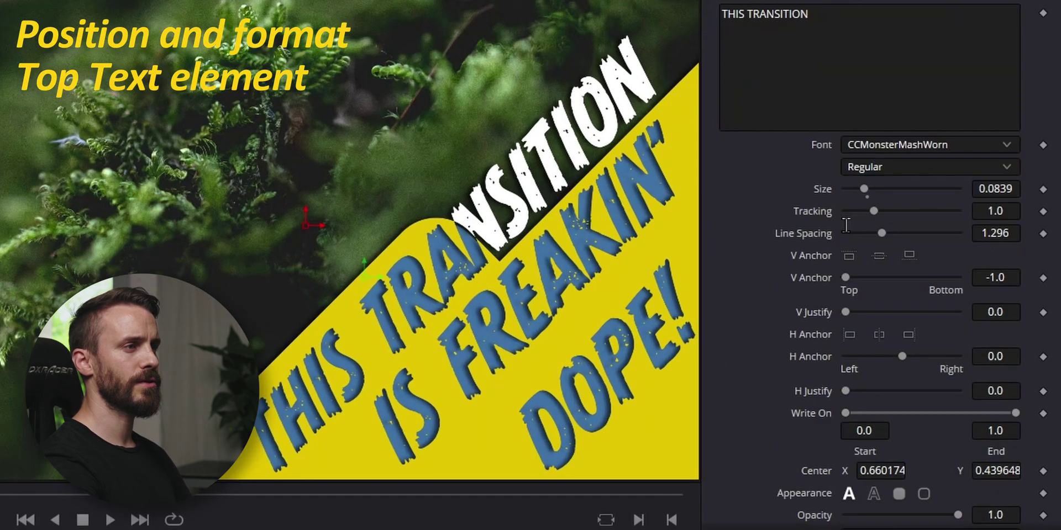
{"action": "left_click", "coordinate": [1009, 144]}
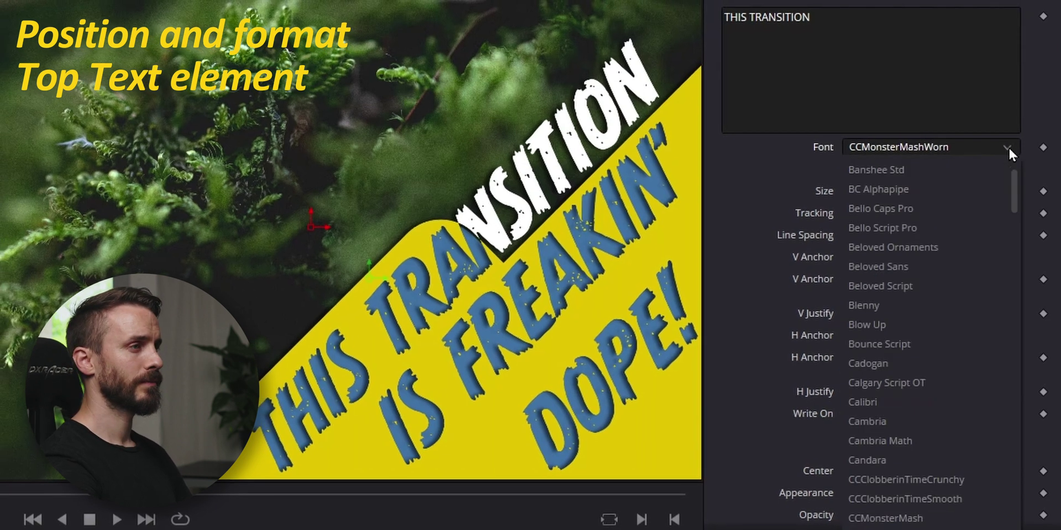
{"action": "left_click", "coordinate": [864, 186]}
{"action": "left_click", "coordinate": [933, 170]}
{"action": "left_click", "coordinate": [873, 249]}
{"action": "left_click", "coordinate": [947, 76]}
{"action": "key", "text": "ctrl+a"}
{"action": "type", "text": "MACRO"}
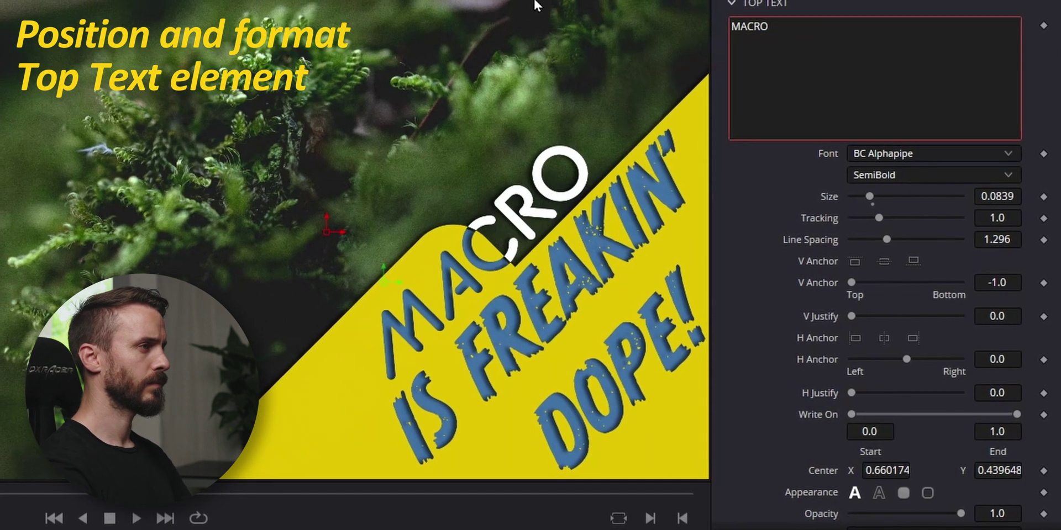
{"action": "left_click_drag", "start_coordinate": [319, 227], "coordinate": [250, 329]}
{"action": "left_click_drag", "start_coordinate": [998, 205], "coordinate": [1001, 208]}
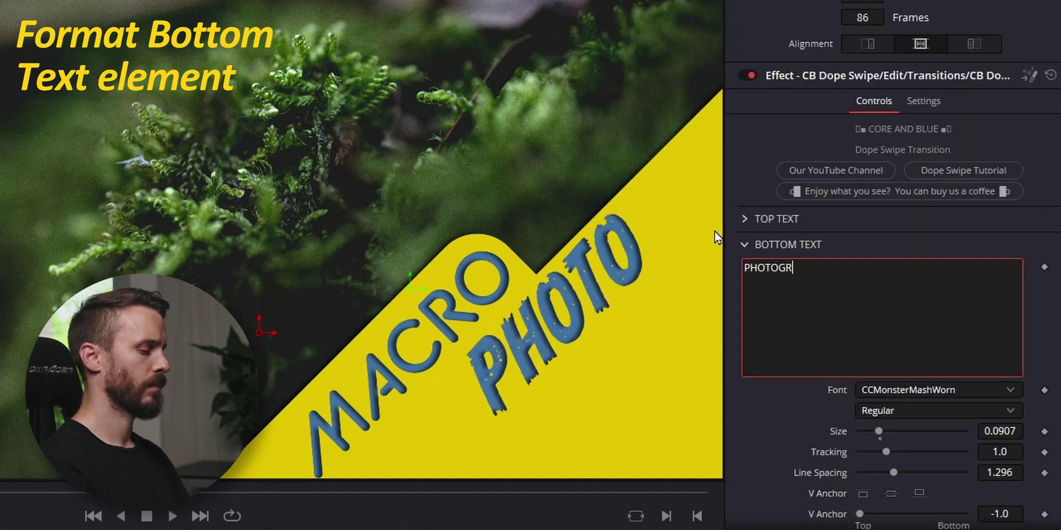
- Make the bottom text read PHOTOGRAPHY / IS RAD in BC Alphapipe at a smaller size
{"action": "type", "text": "APHY"}
{"action": "key", "text": "Return"}
{"action": "type", "text": "IS RAD"}
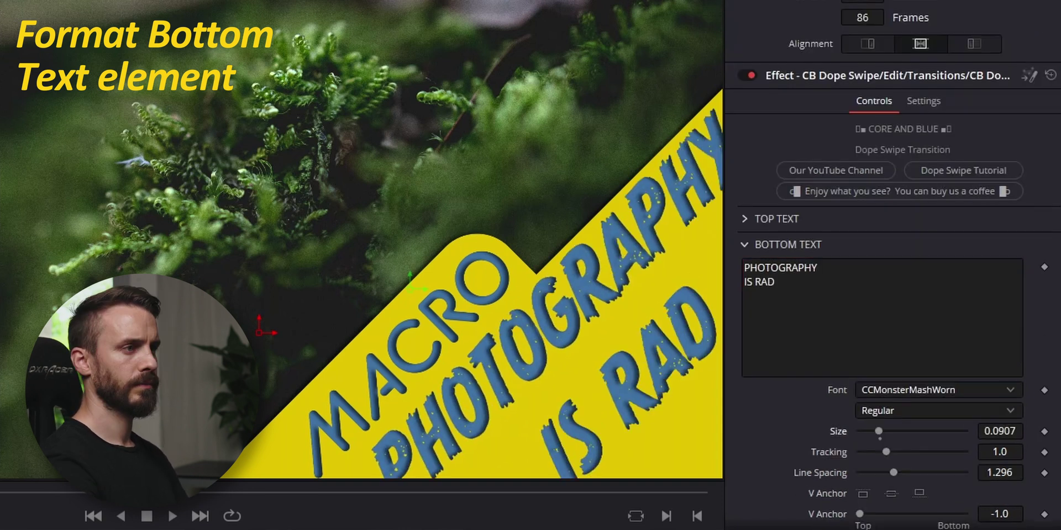
{"action": "left_click_drag", "start_coordinate": [1011, 431], "coordinate": [979, 431]}
{"action": "left_click", "coordinate": [938, 390]}
{"action": "left_click", "coordinate": [895, 429]}
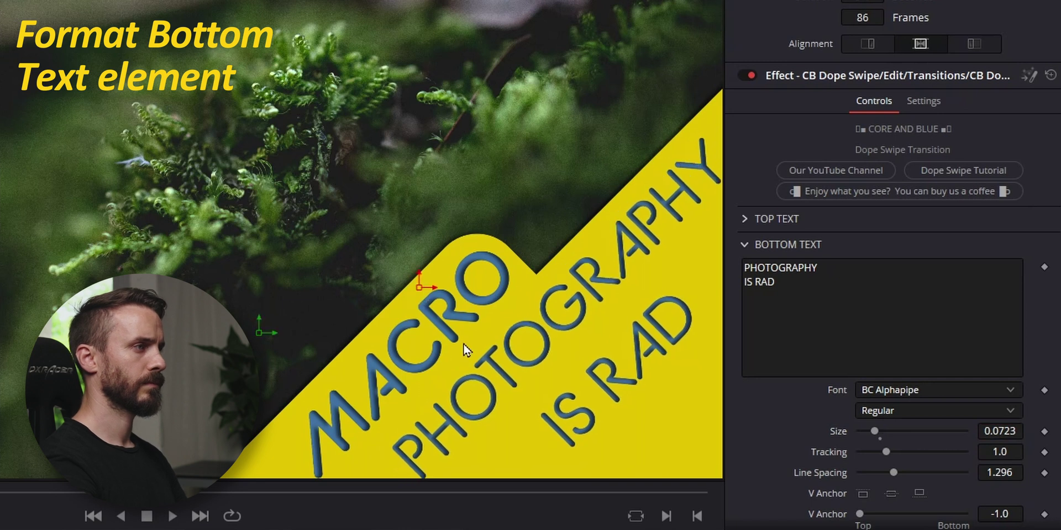
{"action": "left_click", "coordinate": [934, 410]}
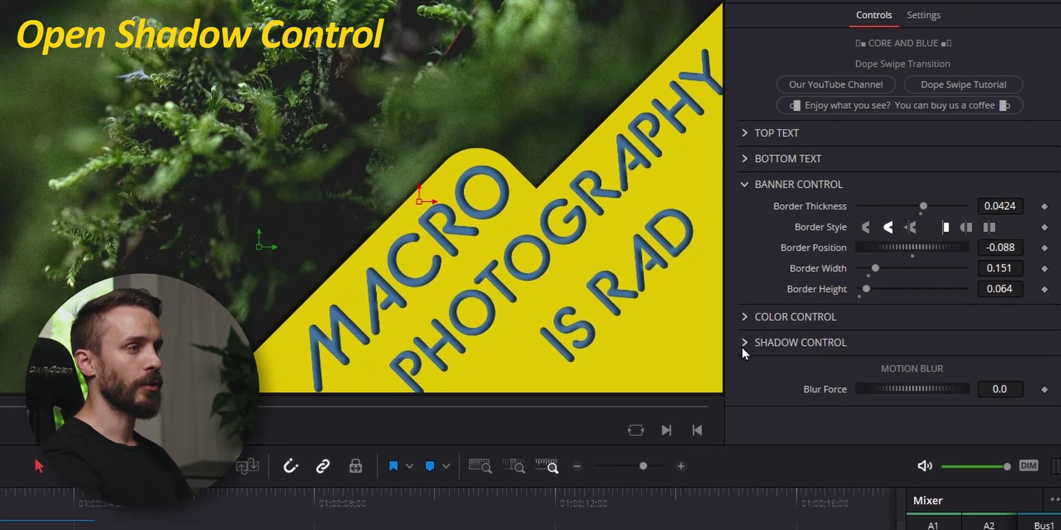
- Set Shadow Strength to 0 for flat banner text, then expand Color Control
{"action": "left_click", "coordinate": [743, 429]}
{"action": "scroll", "coordinate": [755, 327], "scroll_direction": "down", "scroll_amount": 5}
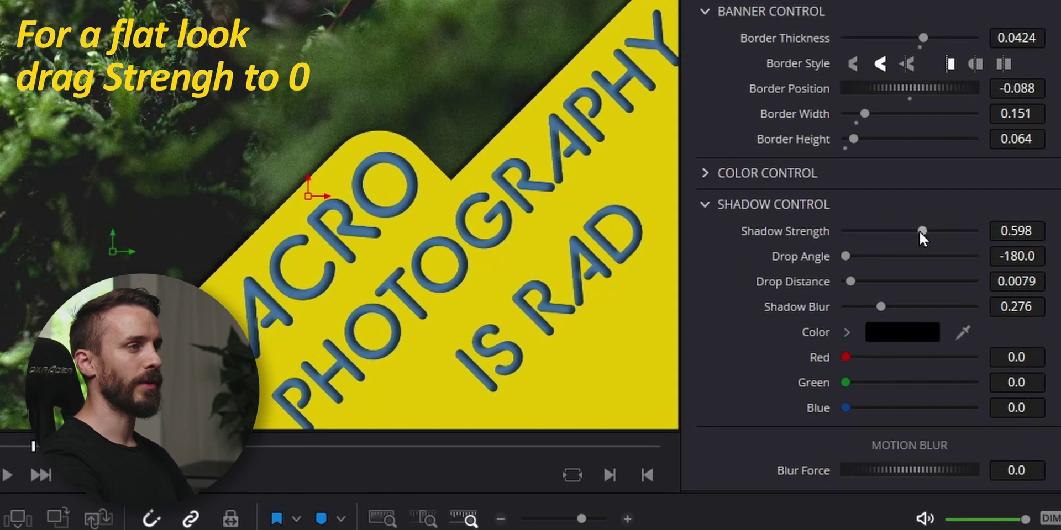
{"action": "left_click_drag", "start_coordinate": [923, 229], "coordinate": [832, 237]}
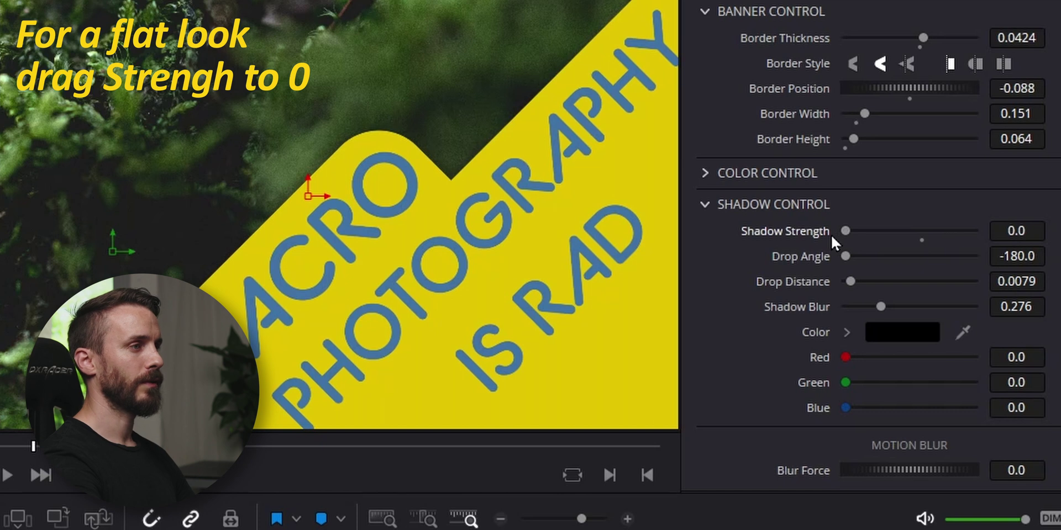
{"action": "left_click", "coordinate": [707, 202]}
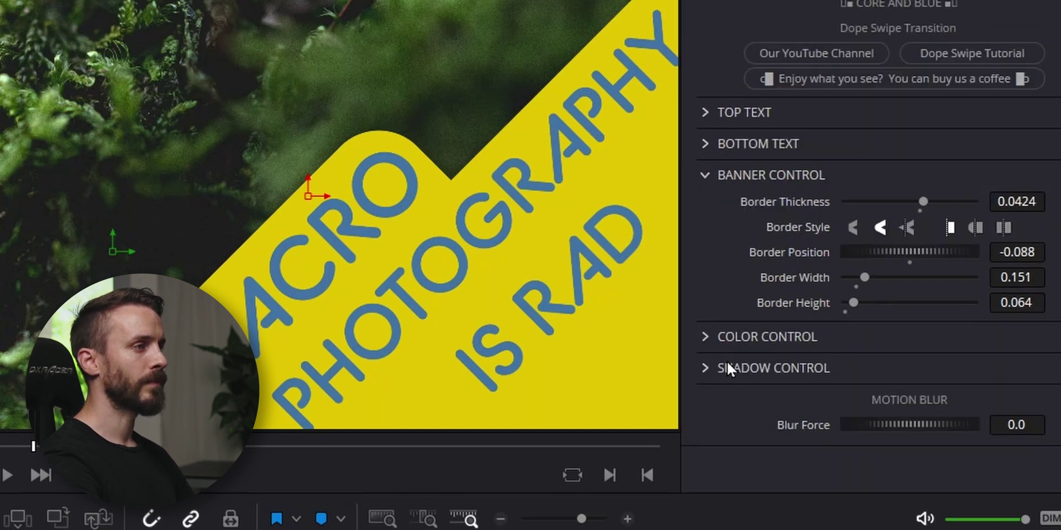
{"action": "left_click", "coordinate": [707, 337]}
{"action": "scroll", "coordinate": [757, 304], "scroll_direction": "down", "scroll_amount": 5}
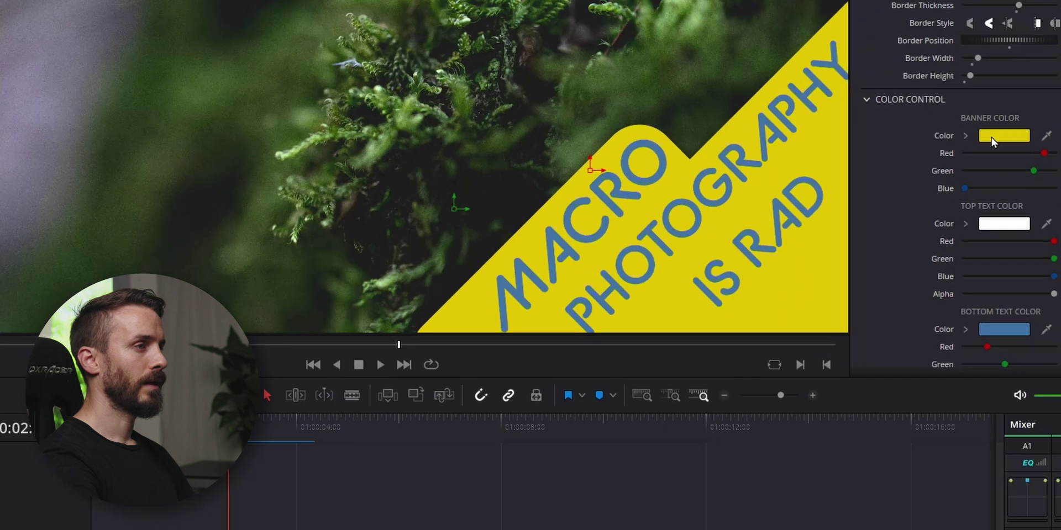
- Change the banner colour to dark grey
{"action": "left_click", "coordinate": [873, 148]}
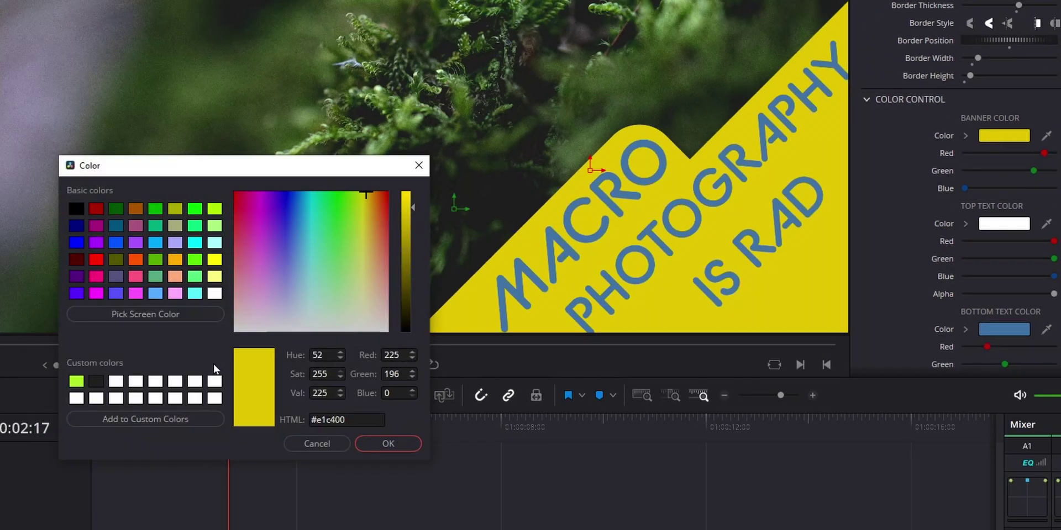
{"action": "left_click", "coordinate": [97, 383]}
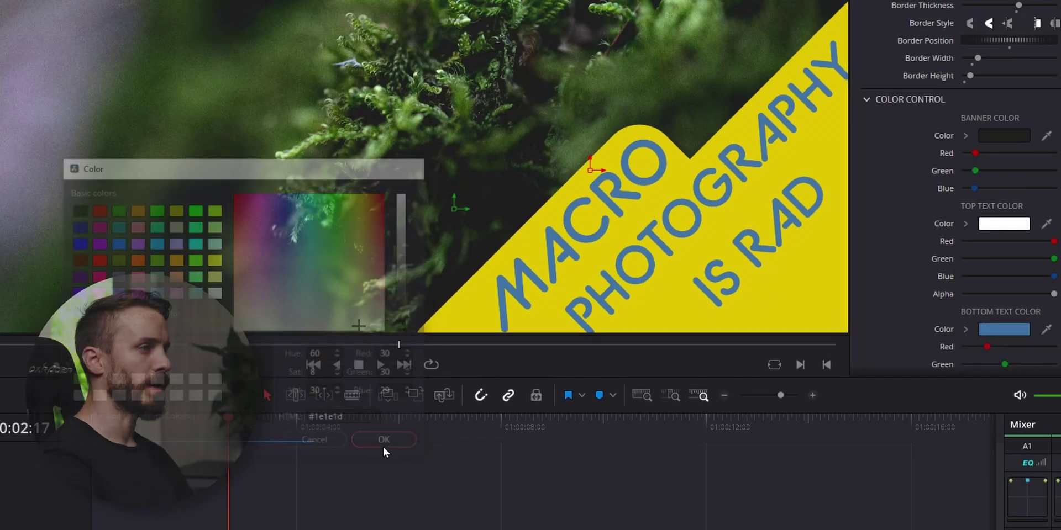
{"action": "left_click", "coordinate": [384, 443]}
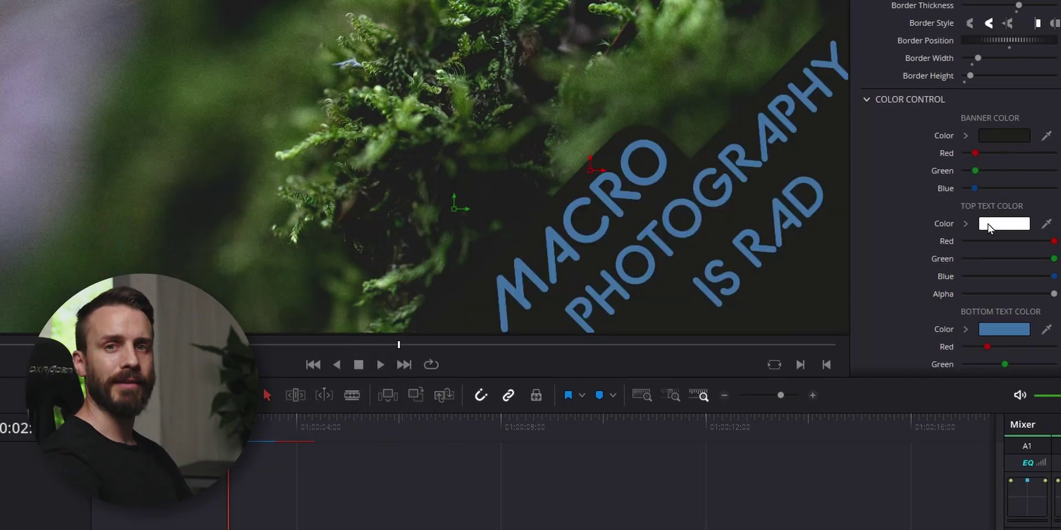
- Recolour the bottom text lime green (#acf326)
{"action": "left_click", "coordinate": [1002, 329]}
{"action": "left_click", "coordinate": [76, 381]}
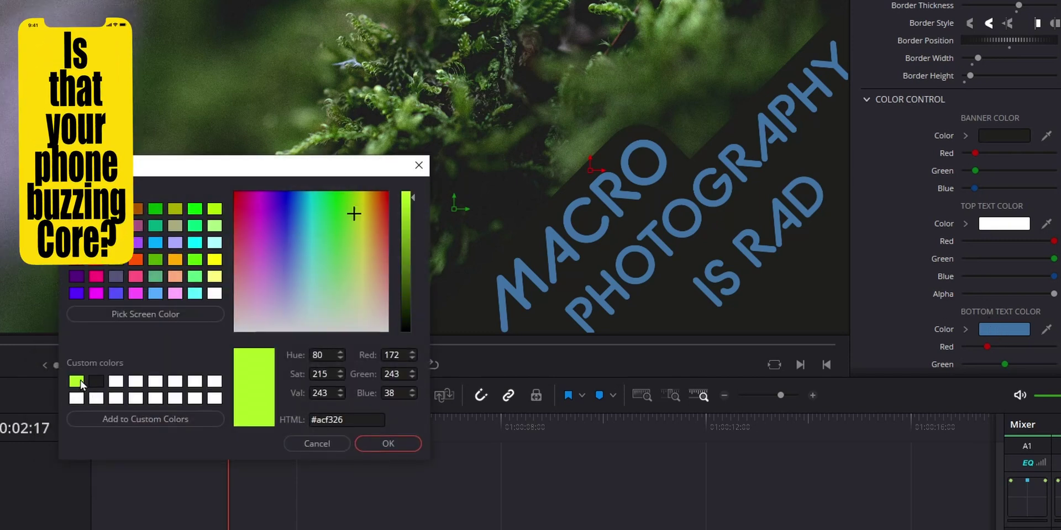
{"action": "left_click", "coordinate": [377, 444]}
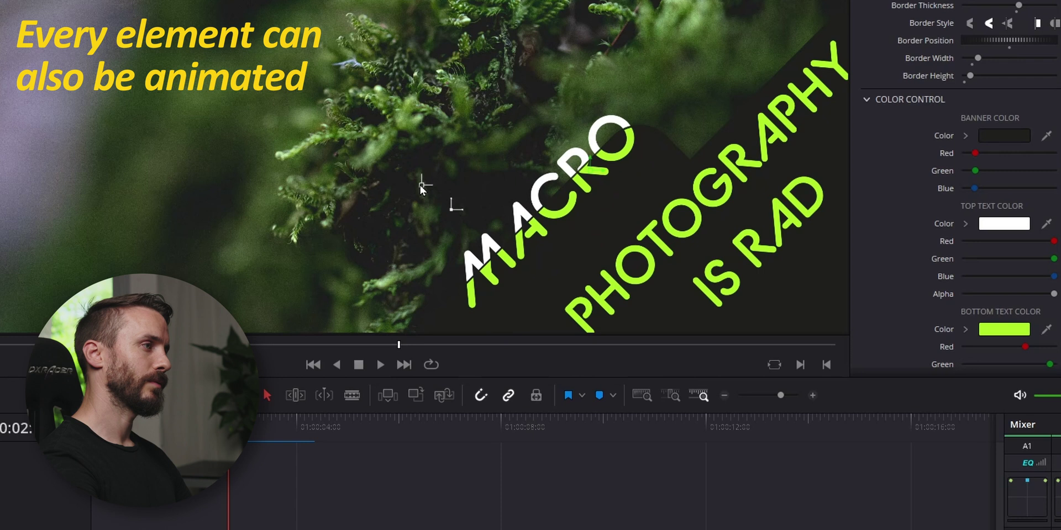
- Move MACRO down-right on the banner and add motion blur with Blur Force 0.203
{"action": "left_click", "coordinate": [420, 186]}
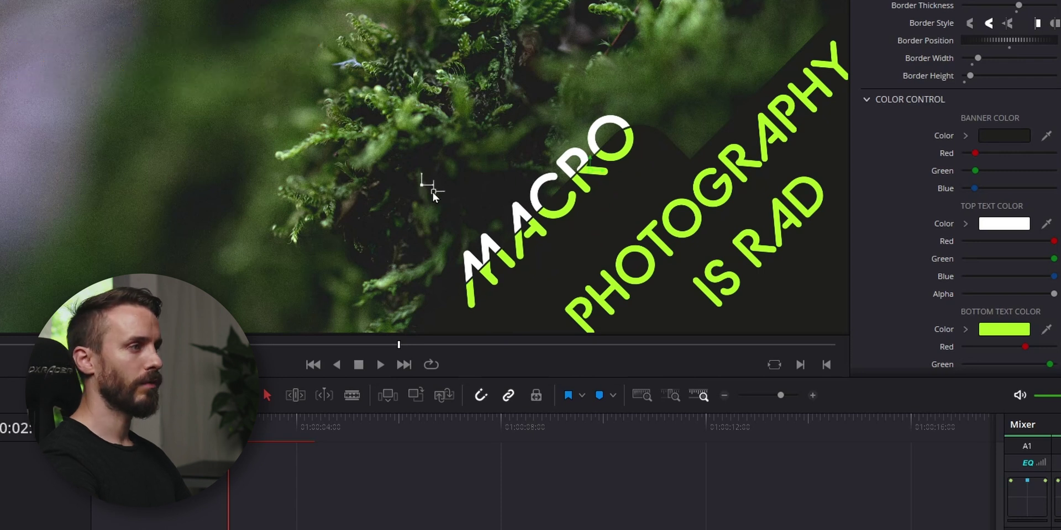
{"action": "left_click_drag", "start_coordinate": [433, 192], "coordinate": [448, 209]}
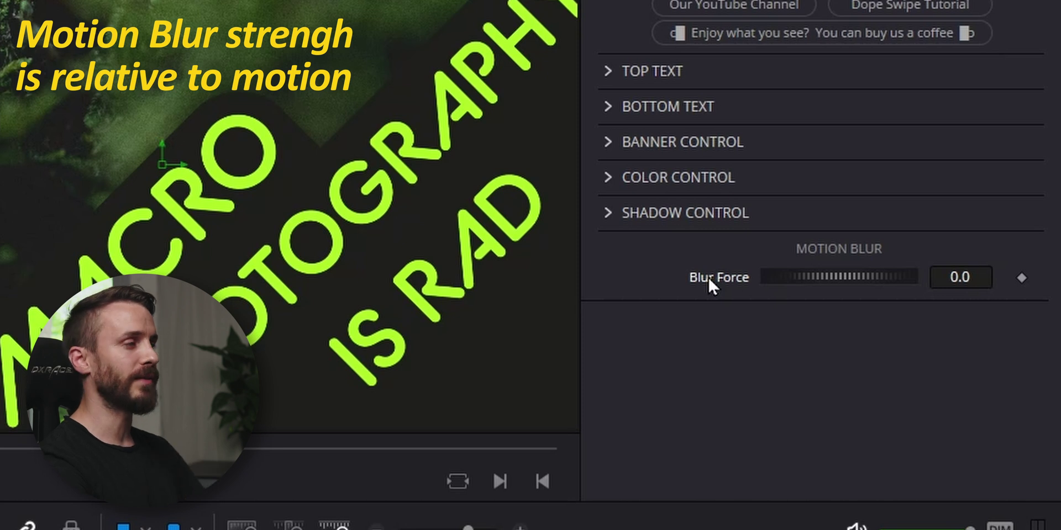
{"action": "key", "text": "space"}
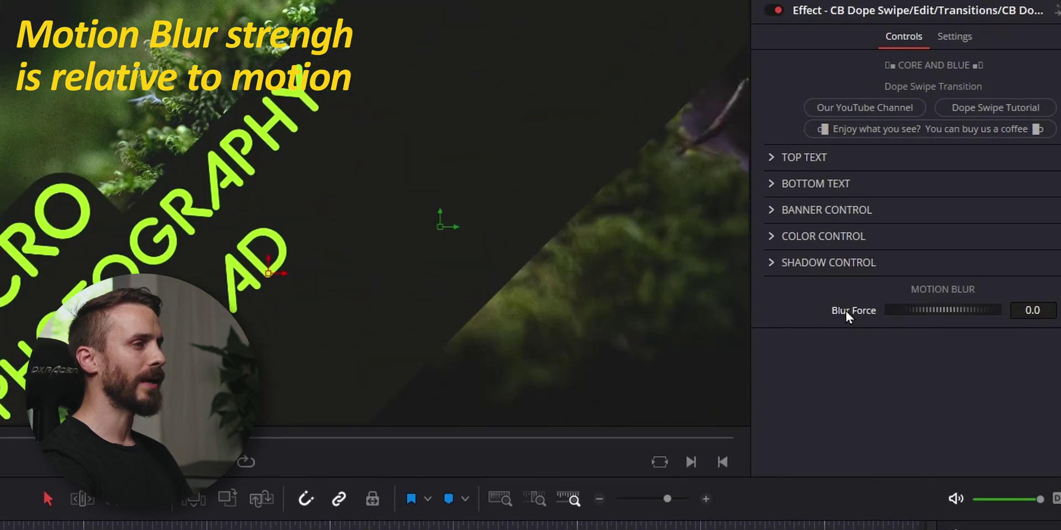
{"action": "mouse_move", "coordinate": [925, 308]}
{"action": "left_mouse_down"}
{"action": "mouse_move", "coordinate": [941, 308]}
{"action": "mouse_move", "coordinate": [930, 308]}
{"action": "left_mouse_up"}
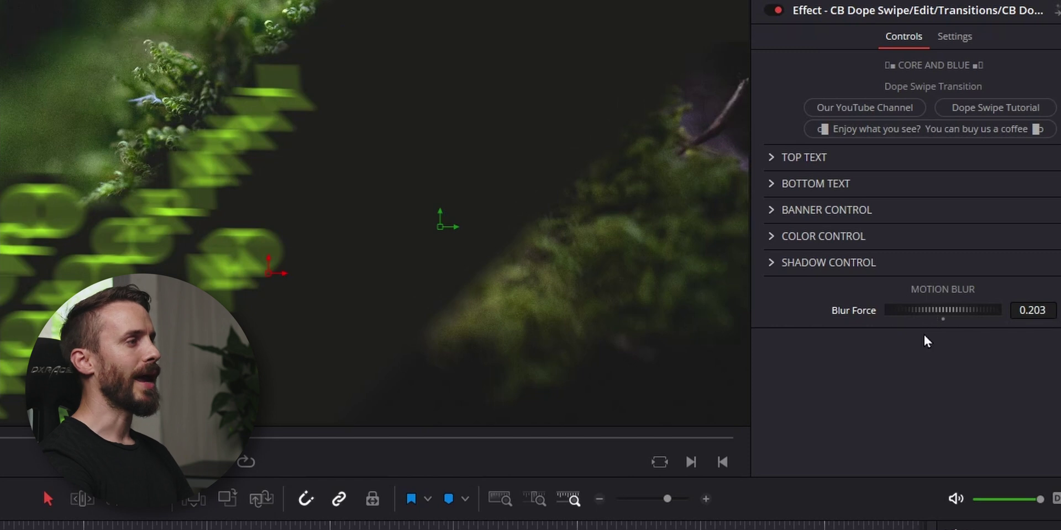